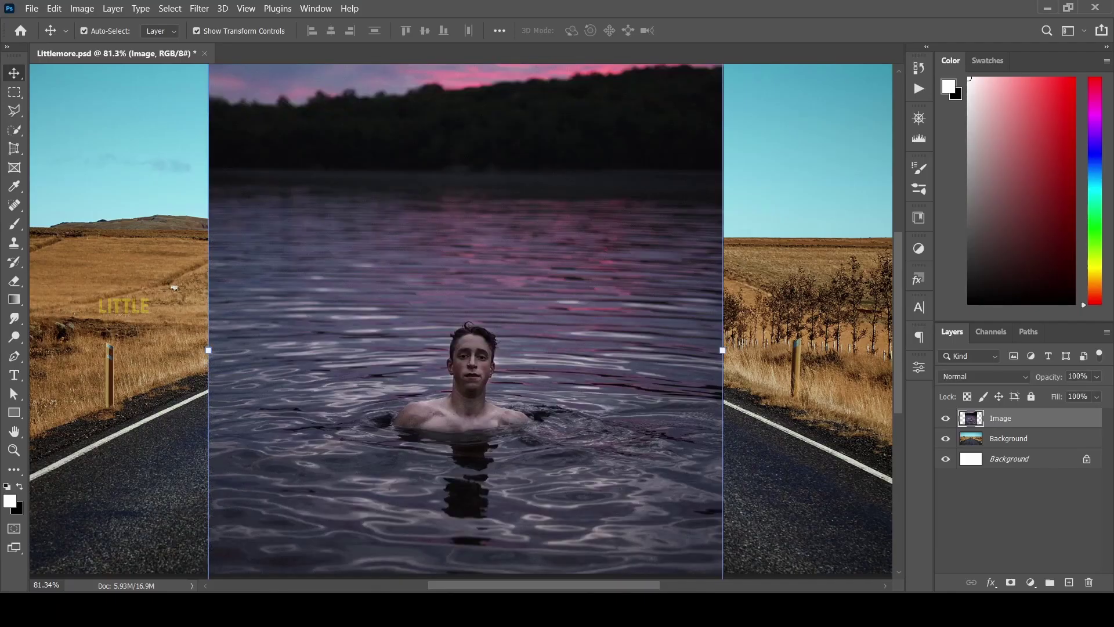
- Add a black hide-all layer mask to the swimmer Image layer
key("alt")
left_click(1010, 582, "alt")
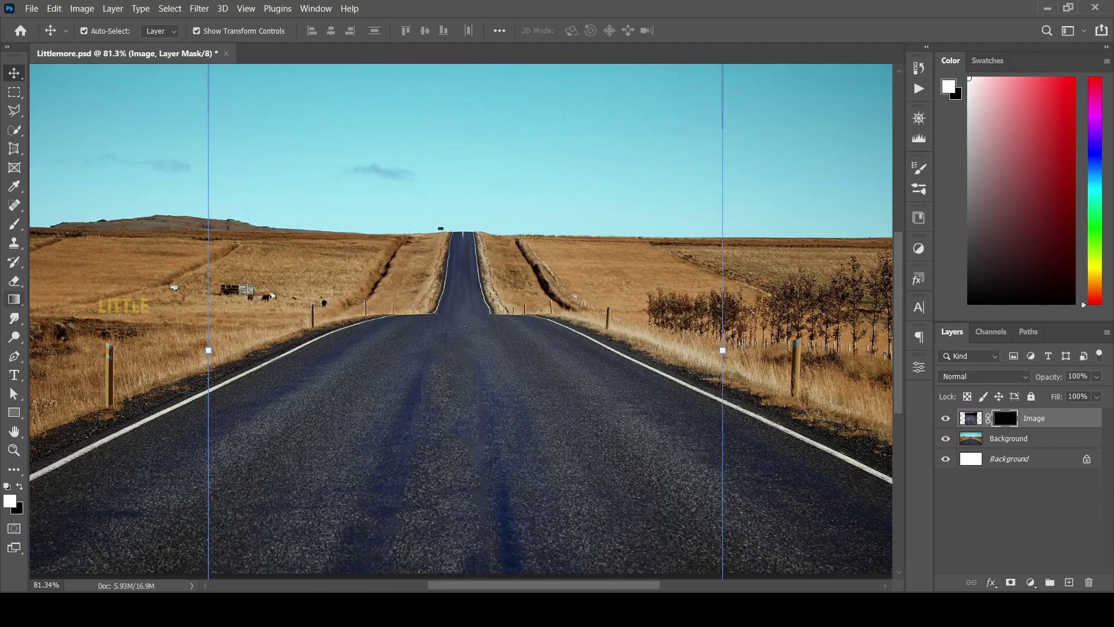
- Paint white on the mask to reveal the swimmer's body, head and hair mid-road
left_click(14, 224)
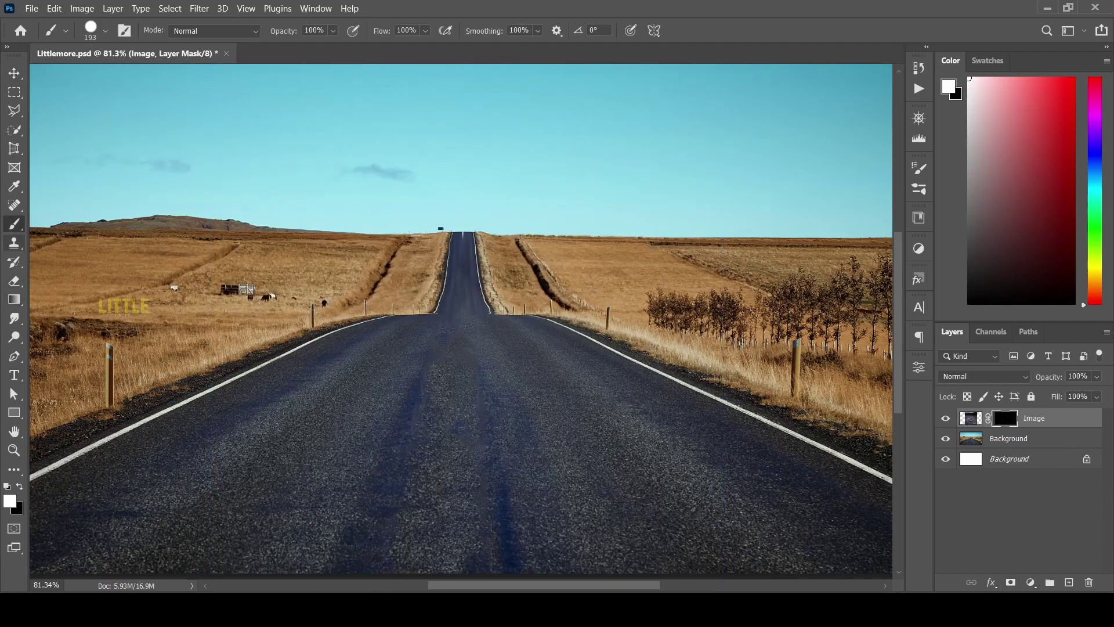
left_click_drag(420, 416, 467, 336)
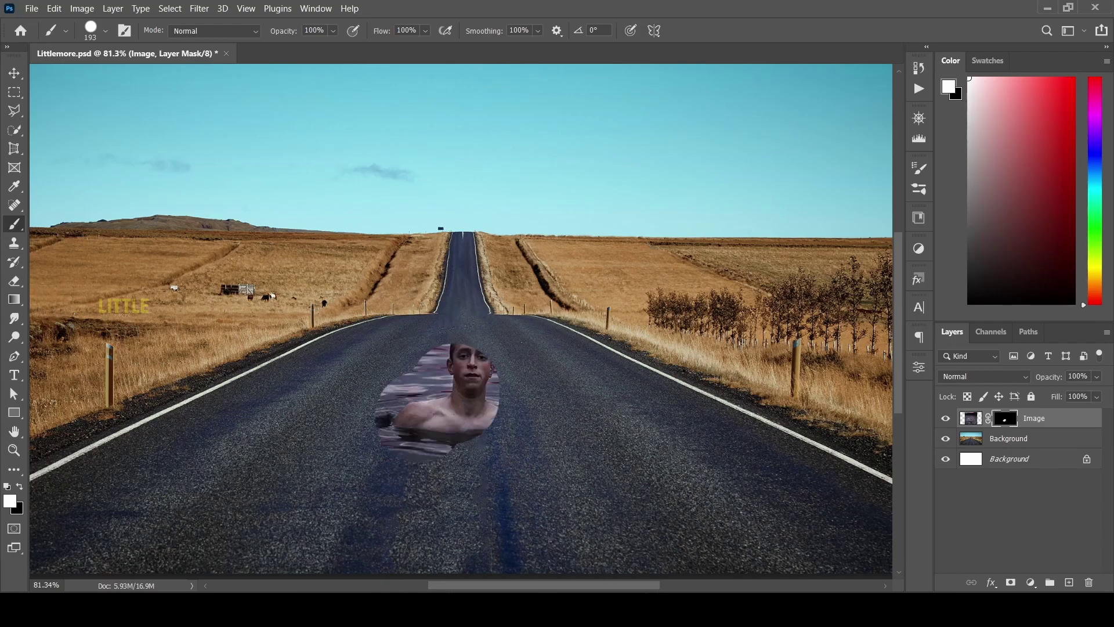
left_click_drag(508, 406, 536, 394)
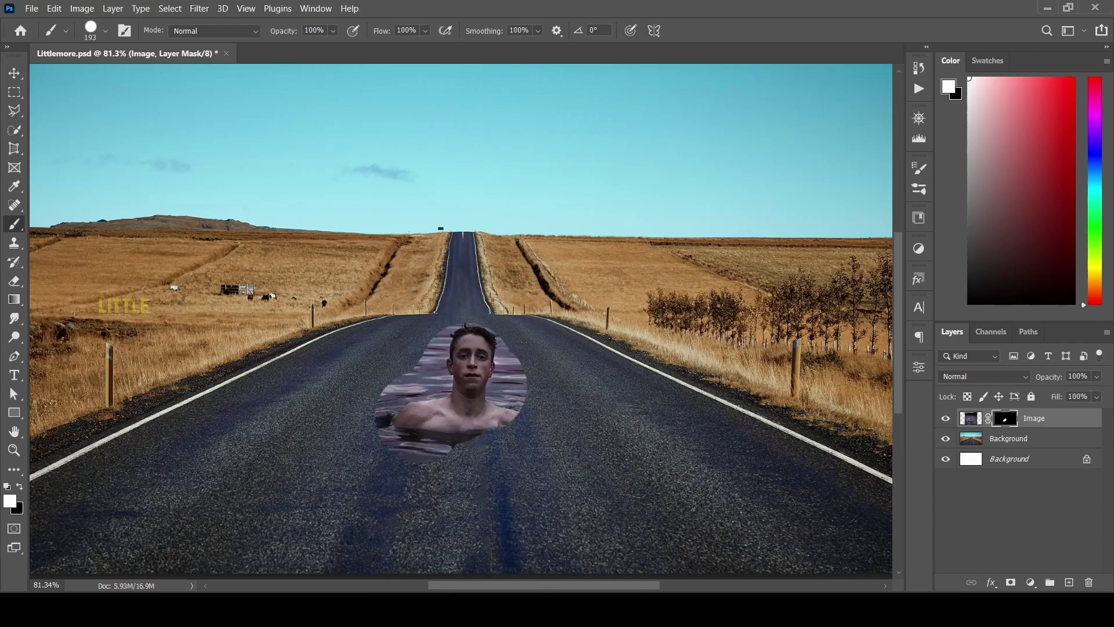
mouse_move(525, 357)
left_mouse_down()
mouse_move(499, 331)
mouse_move(400, 359)
left_mouse_up()
left_click_drag(444, 319, 493, 326)
- Extend the revealed water around the swimmer's bottom, left and right sides
left_click_drag(440, 433, 406, 429)
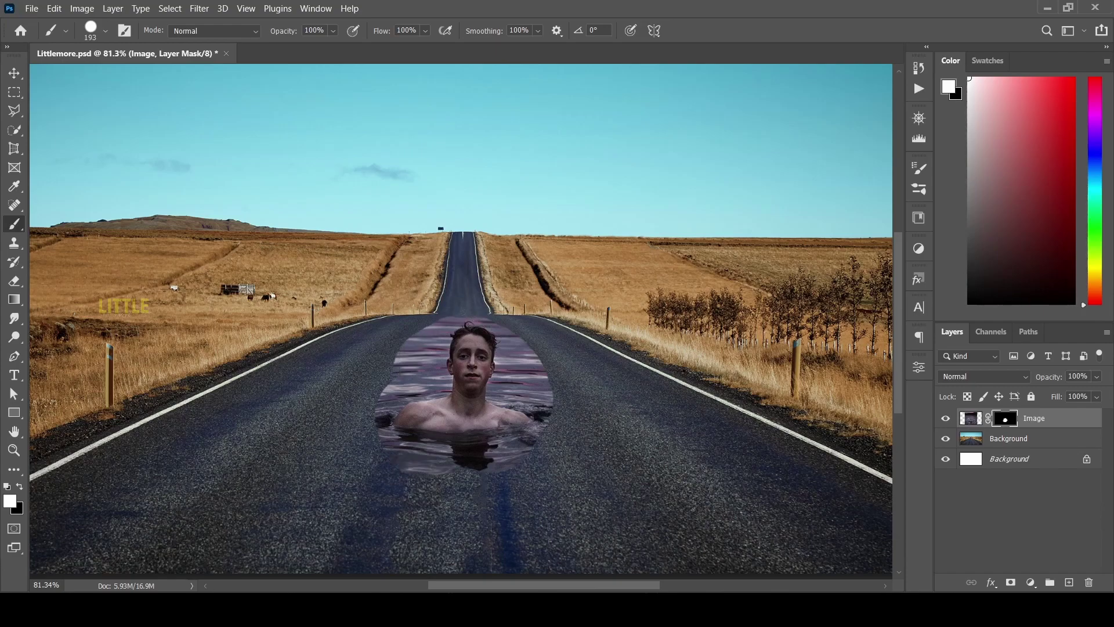
mouse_move(487, 441)
left_mouse_down()
mouse_move(510, 430)
mouse_move(519, 395)
left_mouse_up()
mouse_move(392, 357)
left_mouse_down()
mouse_move(372, 441)
mouse_move(360, 400)
mouse_move(368, 458)
left_mouse_up()
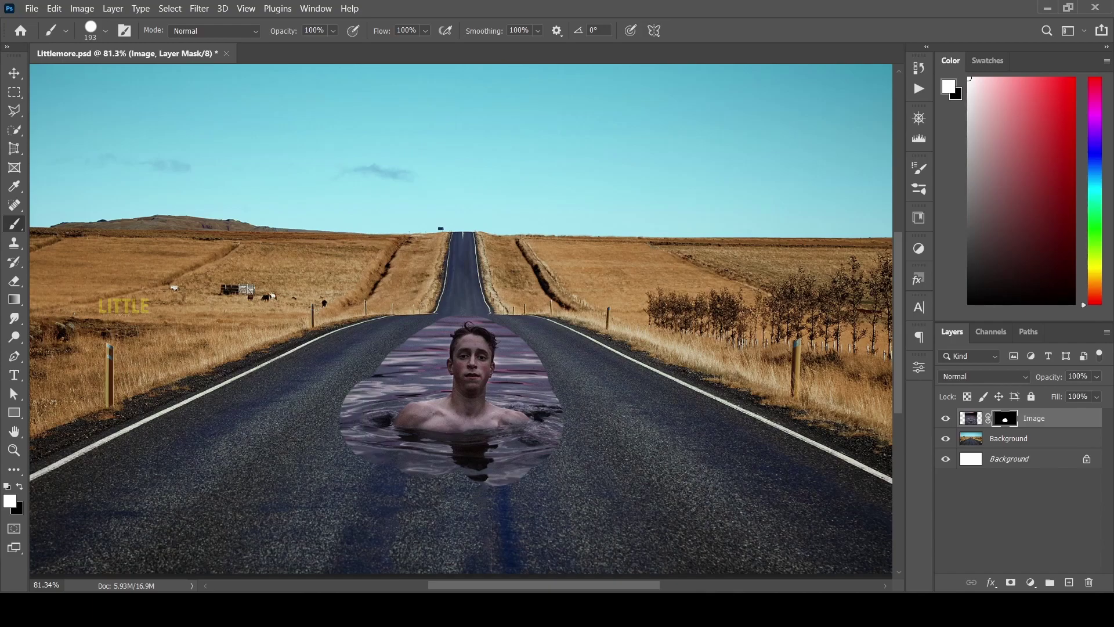
mouse_move(539, 394)
left_mouse_down()
mouse_move(536, 447)
mouse_move(522, 371)
mouse_move(525, 423)
left_mouse_up()
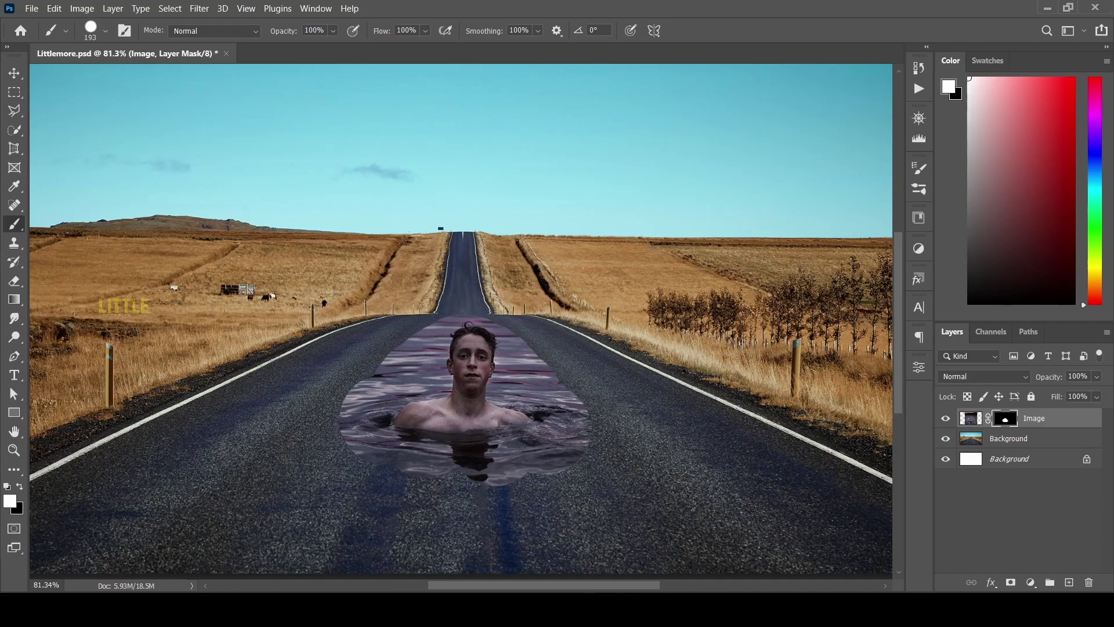
left_click_drag(470, 477, 400, 480)
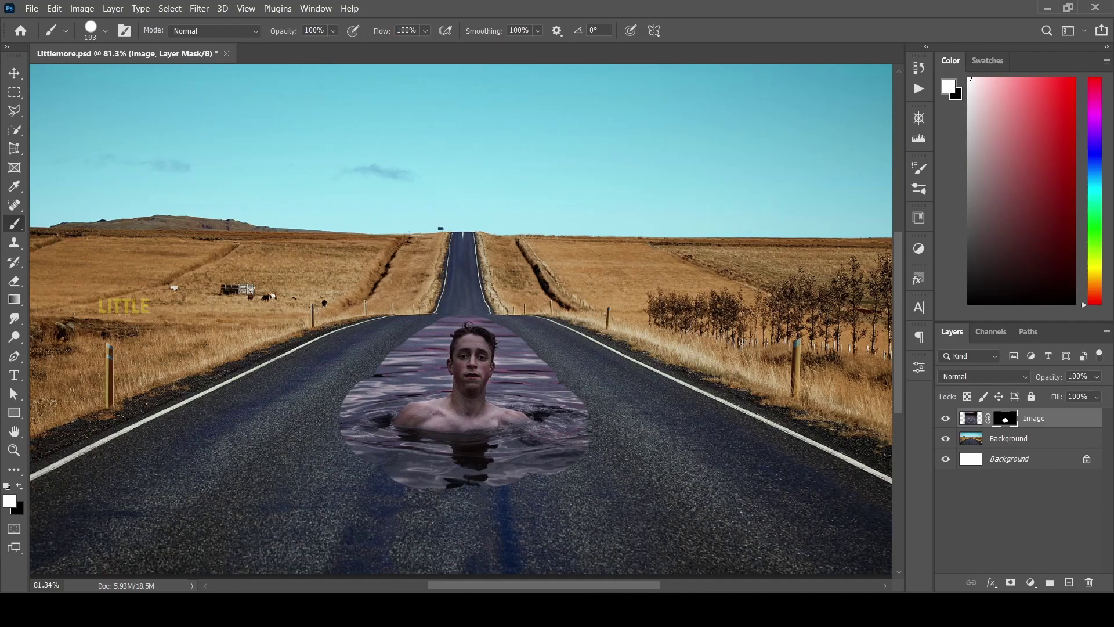
- At 95% brush opacity, reveal the water along the lower-left edge
key("9")
key("5")
mouse_move(371, 473)
left_mouse_down()
mouse_move(342, 394)
mouse_move(316, 406)
mouse_move(302, 458)
mouse_move(395, 490)
mouse_move(482, 499)
mouse_move(551, 482)
mouse_move(560, 406)
mouse_move(525, 345)
left_mouse_up()
- At 36% opacity, softly extend the water's left, upper-left, lower and right edges
key("8")
key("7")
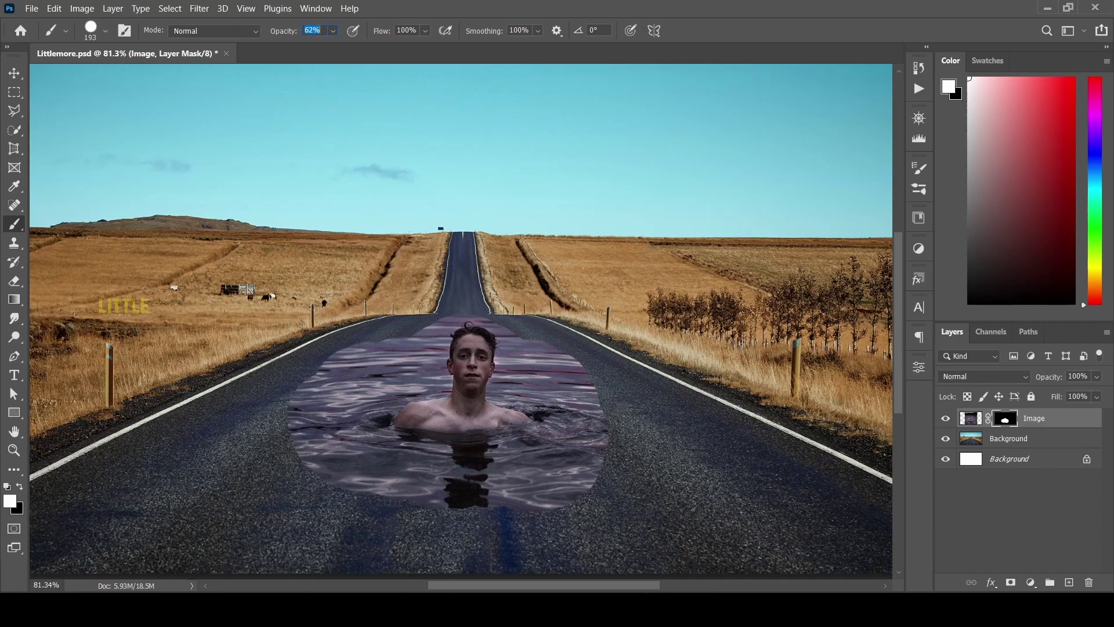
key("3")
key("6")
left_click_drag(293, 380, 278, 392)
left_click_drag(275, 455, 264, 485)
left_click_drag(287, 382, 337, 351)
mouse_move(345, 507)
left_mouse_down()
mouse_move(459, 513)
mouse_move(499, 529)
mouse_move(598, 523)
mouse_move(656, 464)
left_mouse_up()
left_click_drag(658, 409, 603, 394)
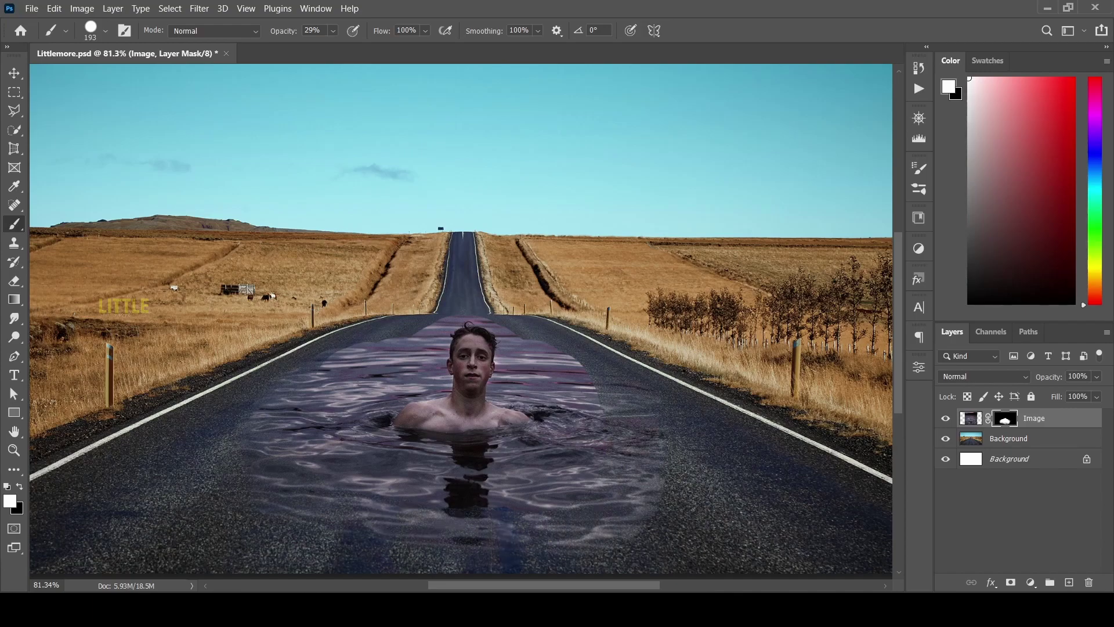
- Lower the brush opacity to 8%, then raise it to 10% and 15%
key("2")
key("1")
key("0")
key("8")
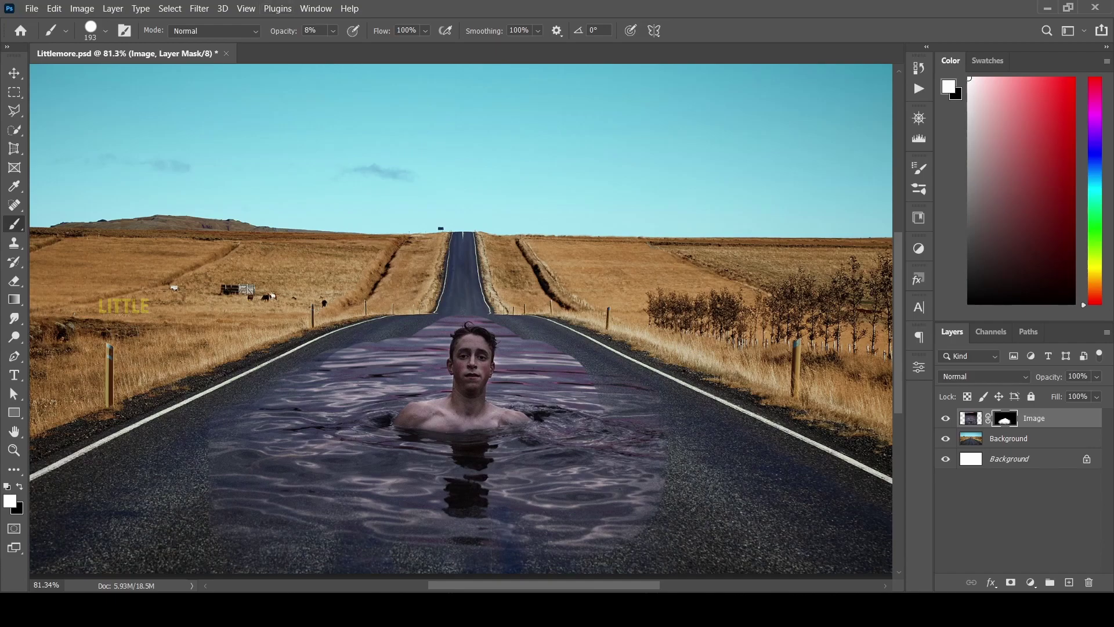
key("1")
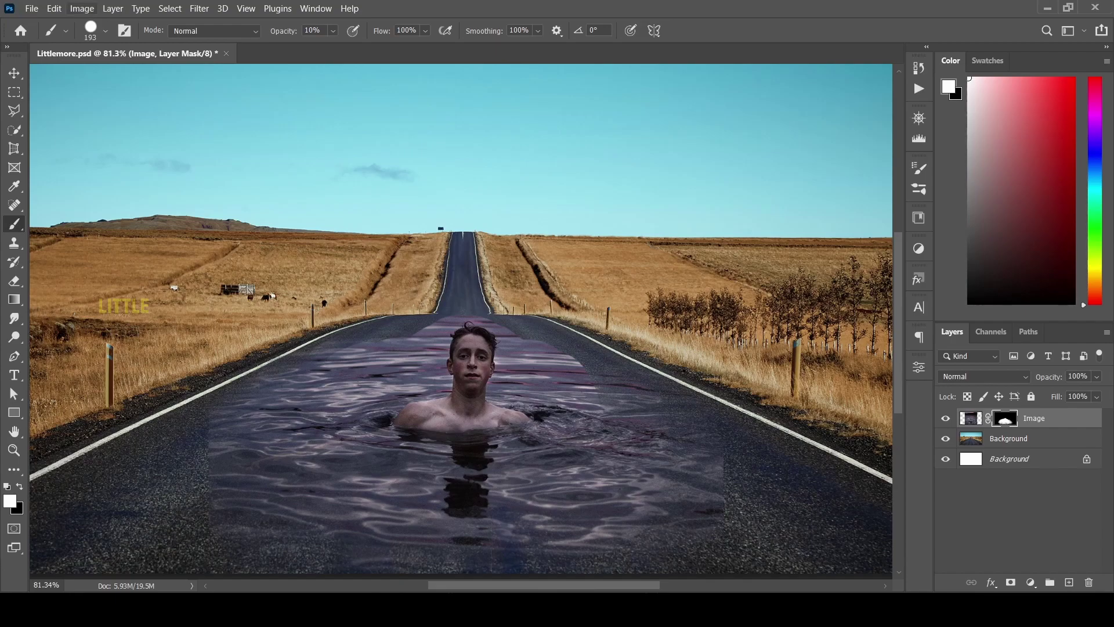
key("1")
key("5")
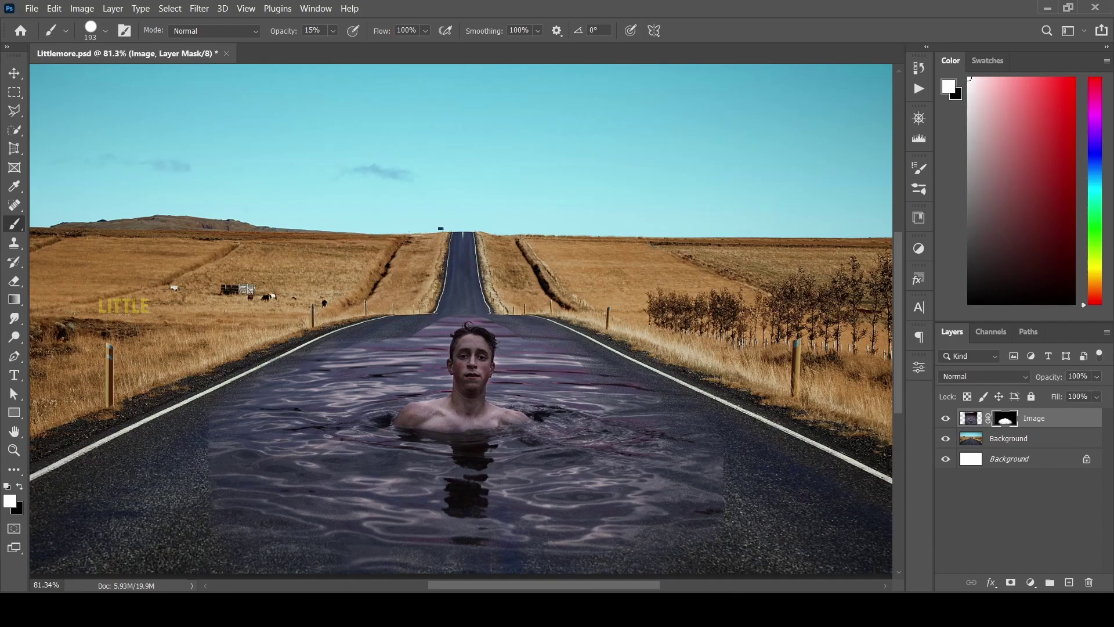
scroll(464, 376, "up", 2)
scroll(401, 348, "up", 2)
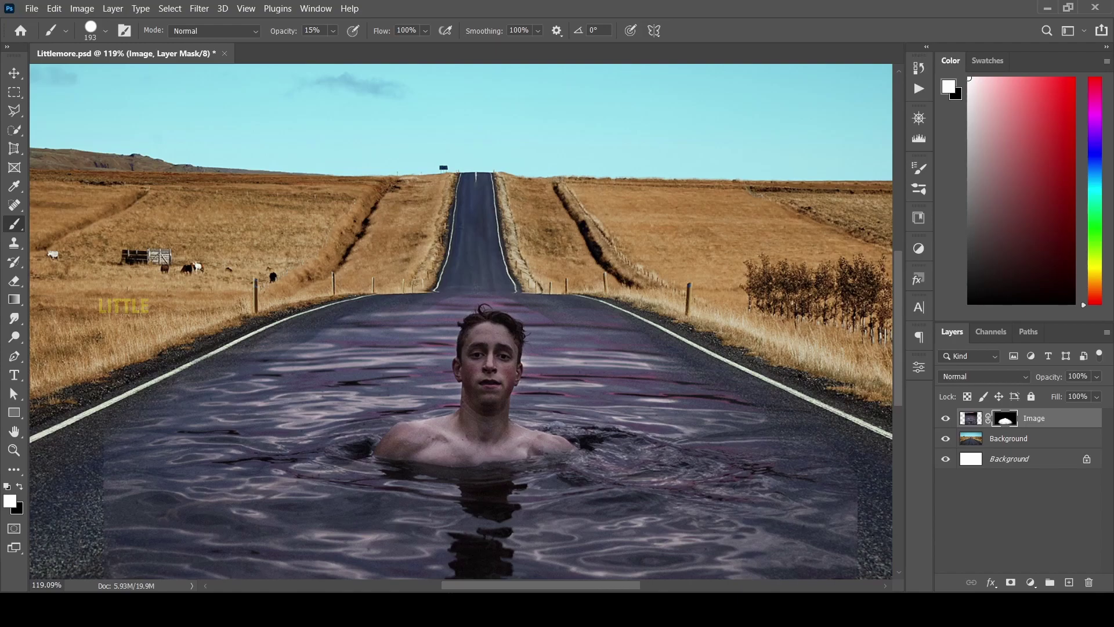
- Paint black on the mask to fade out a thin strip of the water
key("x")
scroll(431, 357, "down", 2)
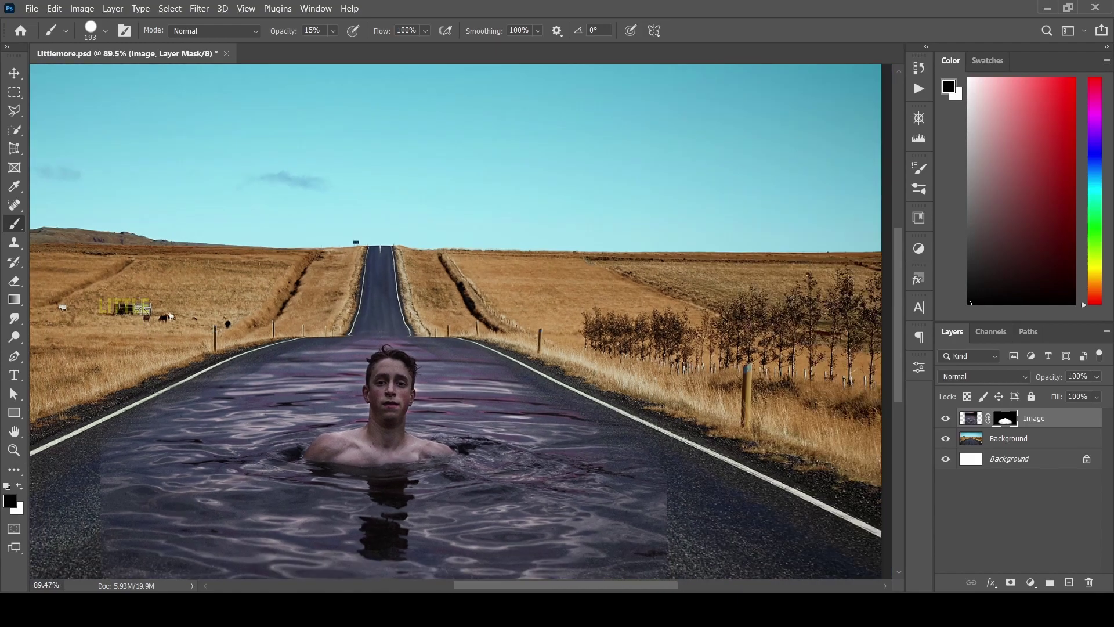
scroll(432, 357, "down", 3)
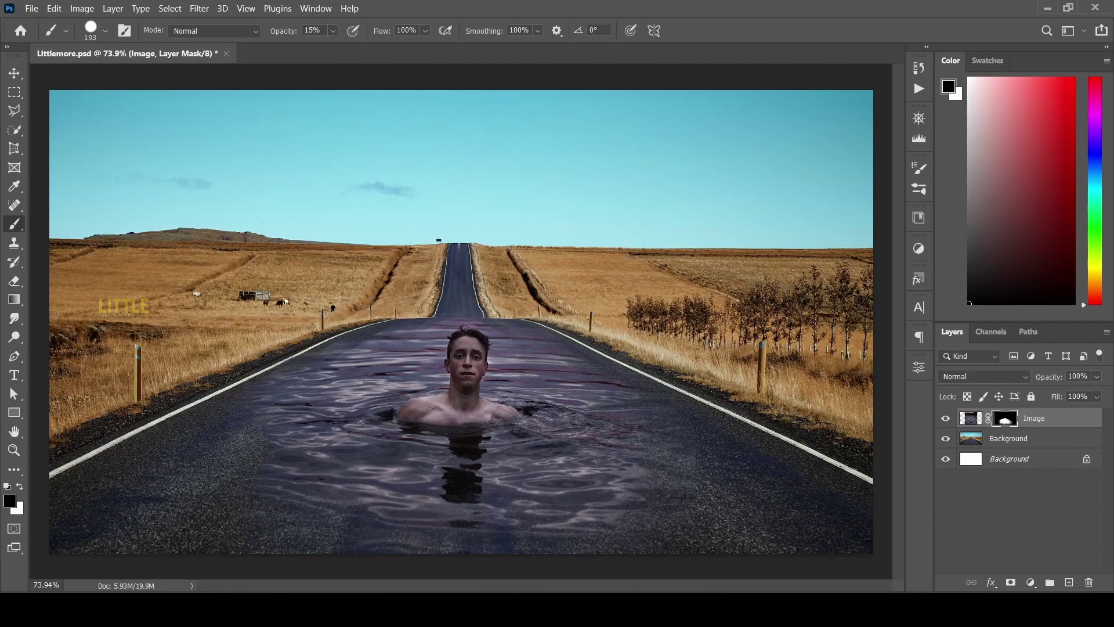
mouse_move(407, 359)
left_mouse_down()
mouse_move(363, 360)
mouse_move(345, 392)
left_mouse_up()
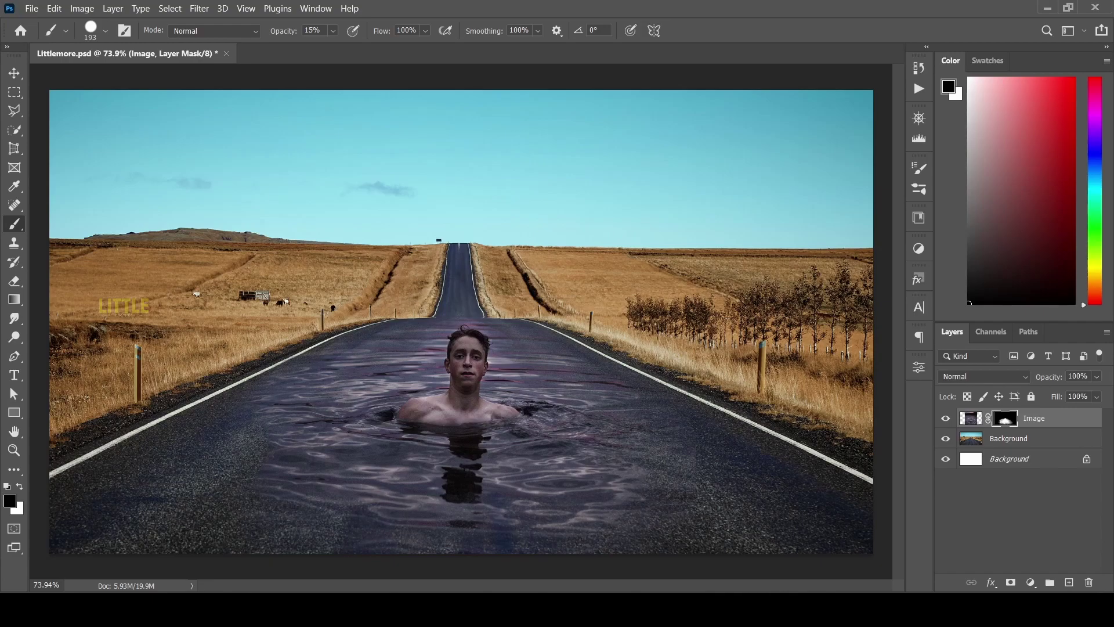
scroll(607, 456, "up", 1)
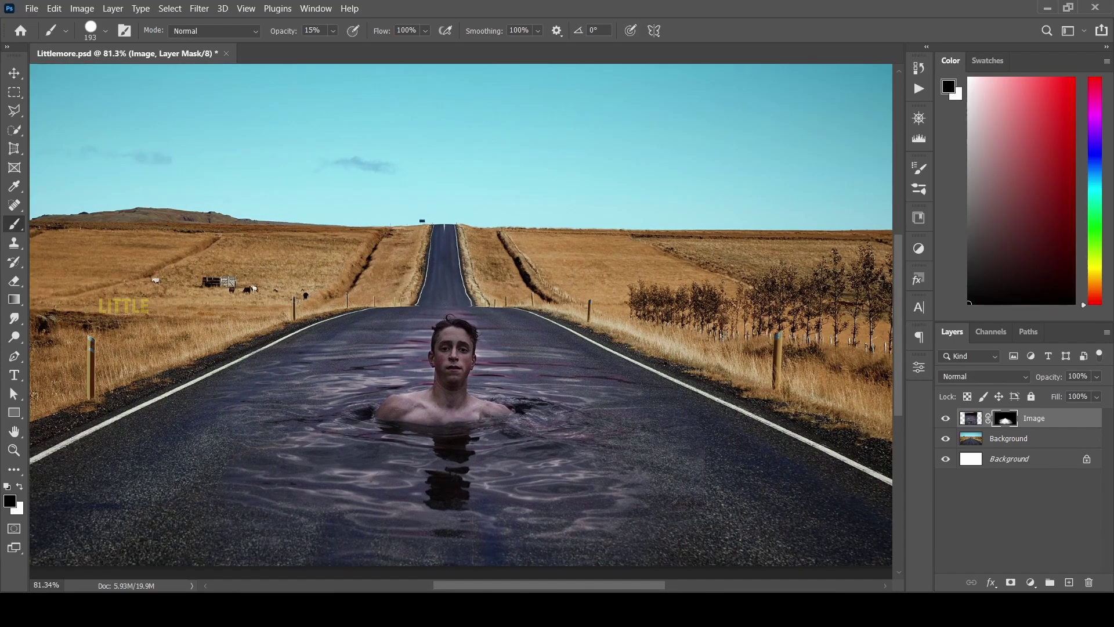
- Set brush opacity to 10%, swap colours back, and bring up the adjustment layers list
key("1")
key("1")
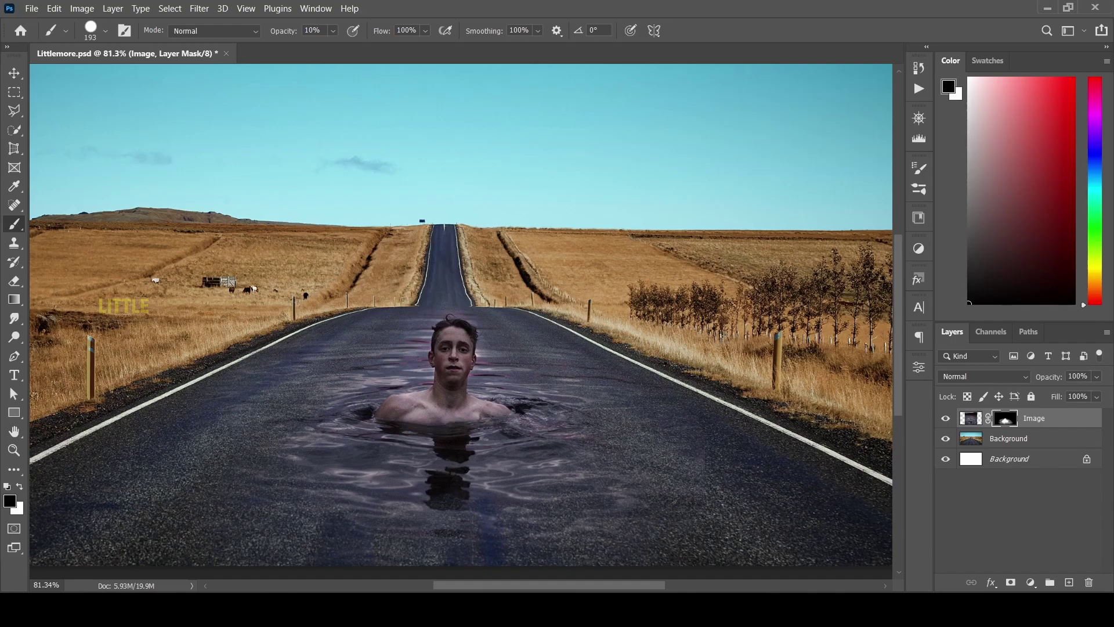
key("x")
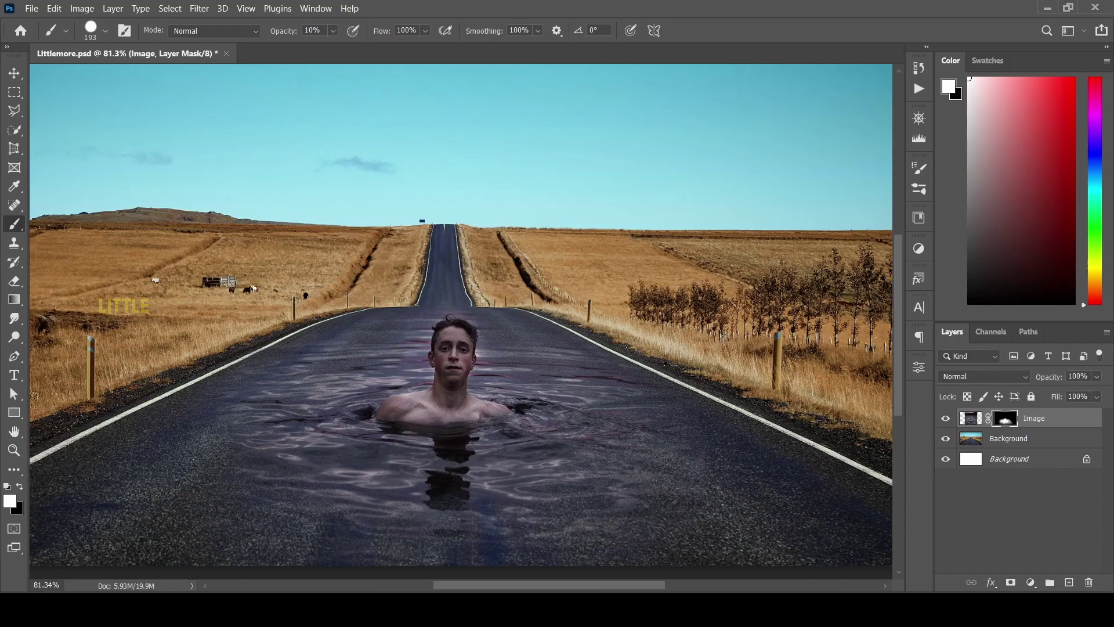
left_click(1030, 582)
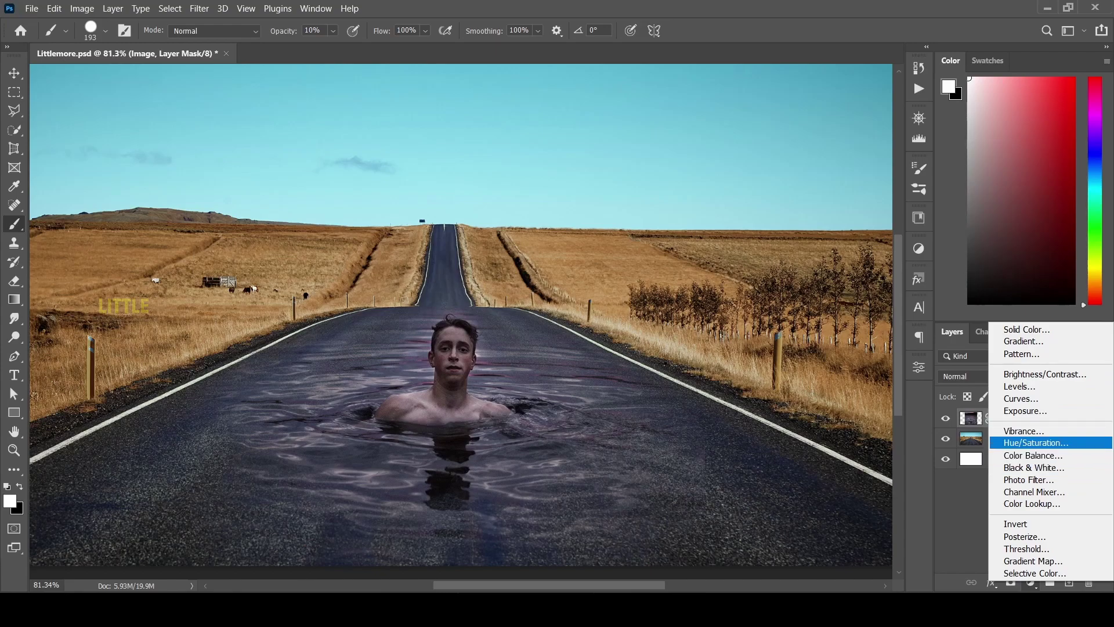
- Add a Hue/Saturation layer clipped to the Image, with Blues saturation and lightness at -100
left_click(1036, 442)
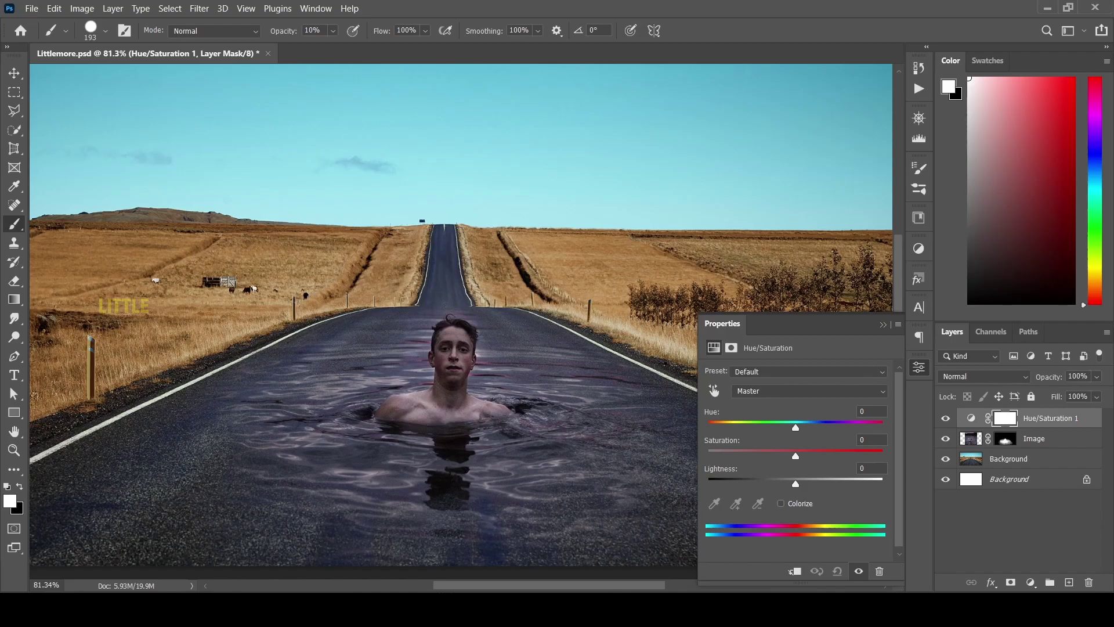
left_click(794, 571)
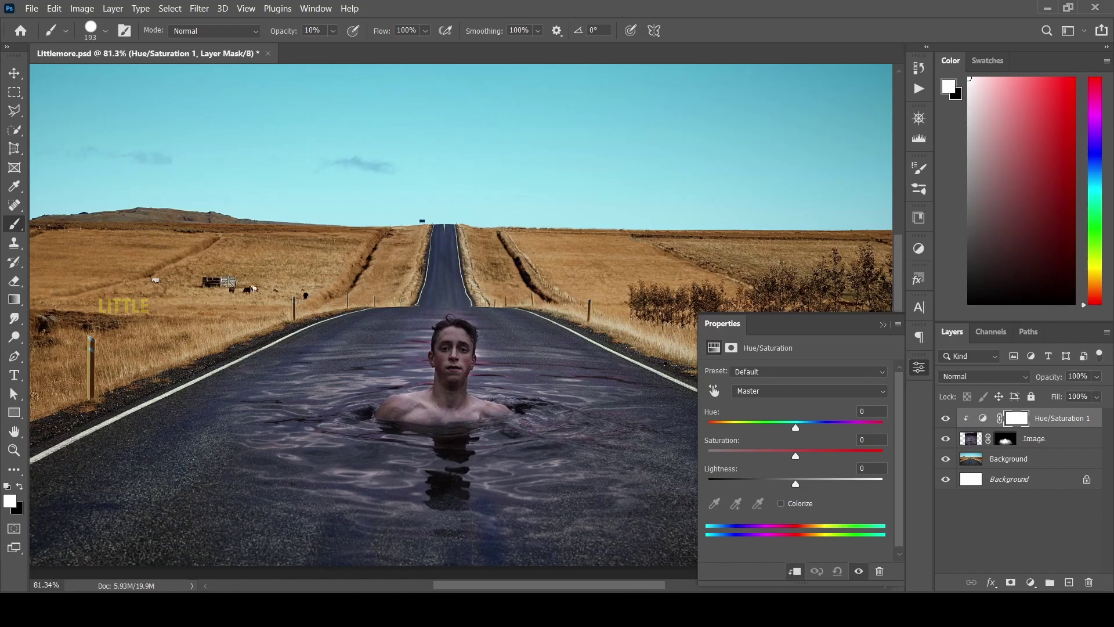
left_click(809, 390)
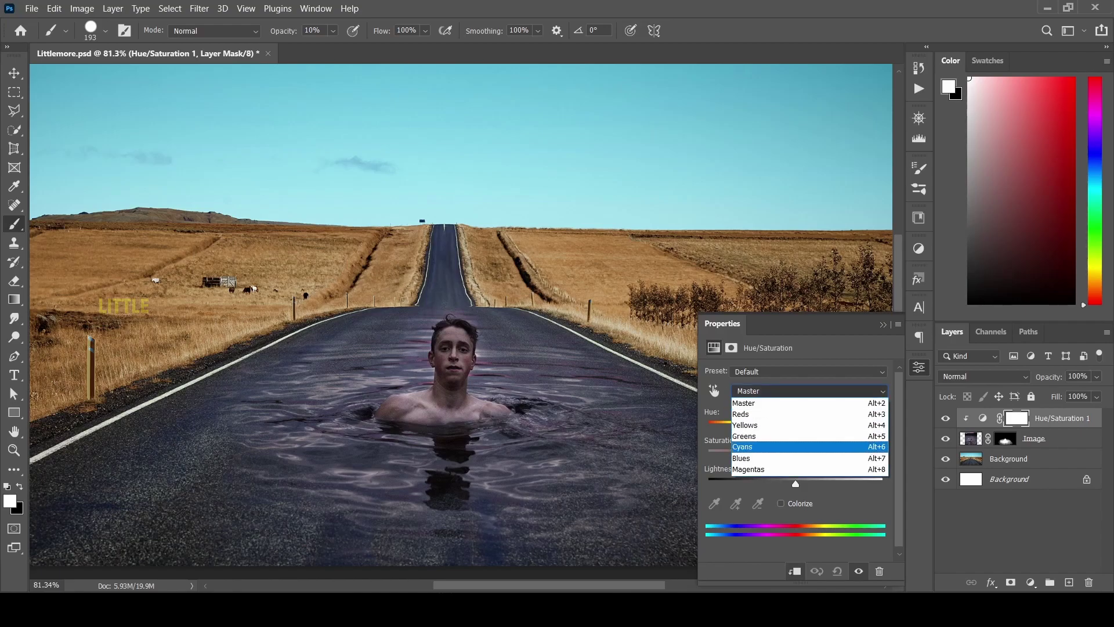
left_click(754, 445)
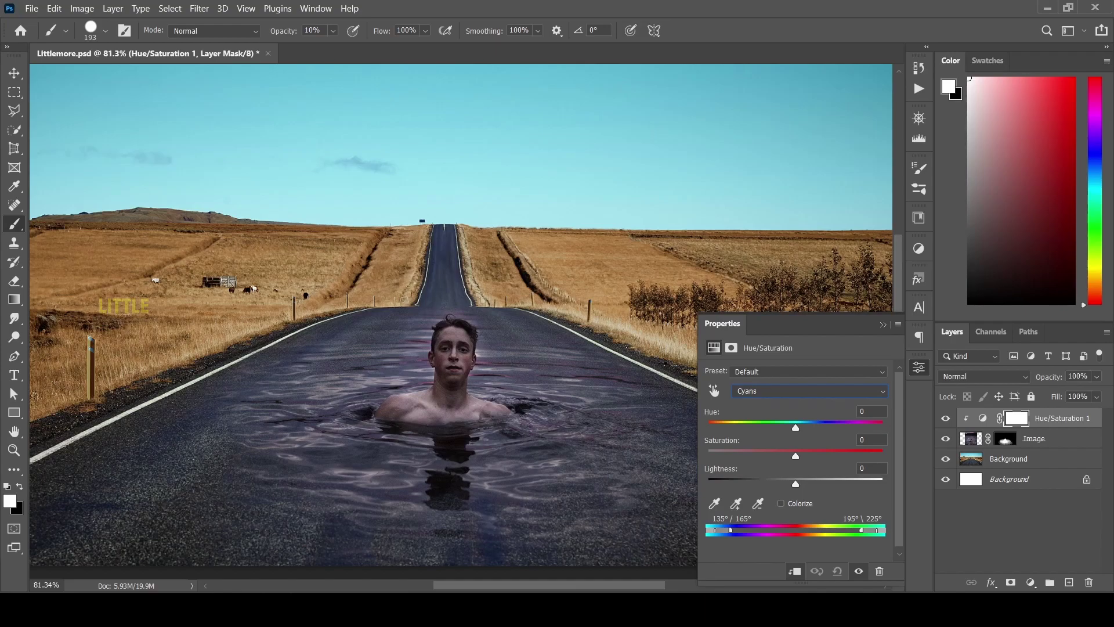
left_click(714, 390)
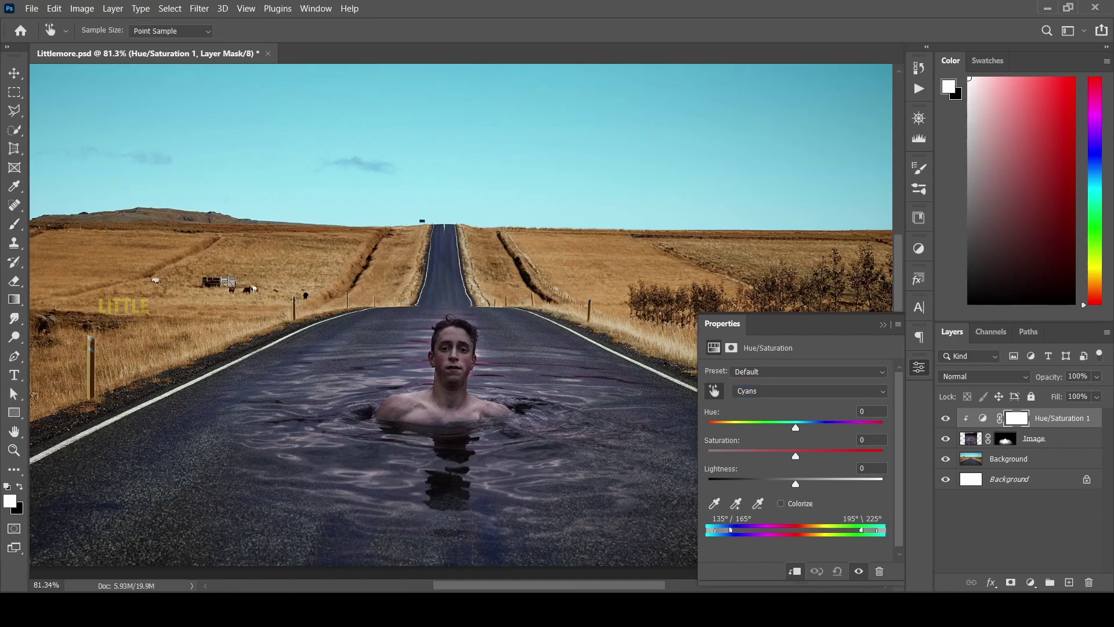
key("alt+7")
left_click_drag(795, 456, 708, 456)
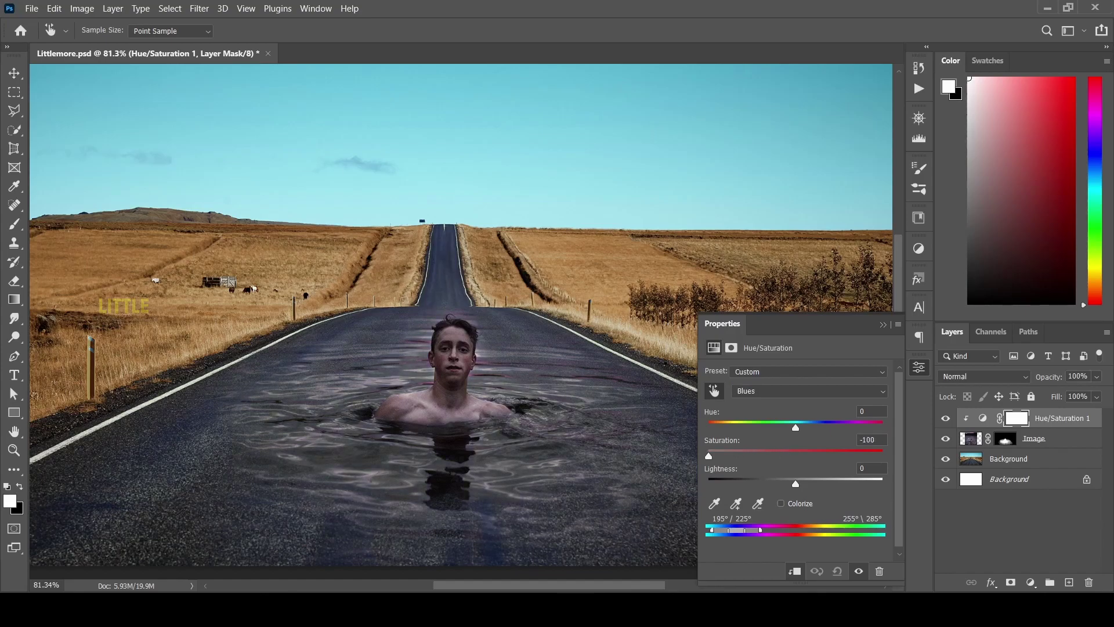
left_click_drag(795, 483, 708, 483)
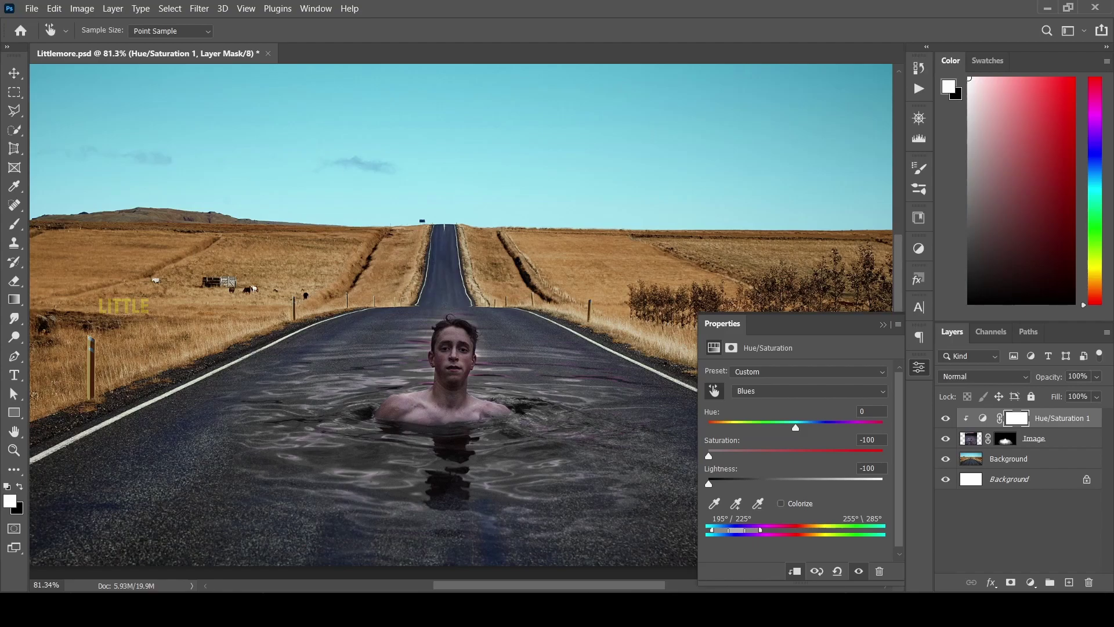
- Set Magentas saturation to -100 in the Hue/Saturation adjustment
key("b")
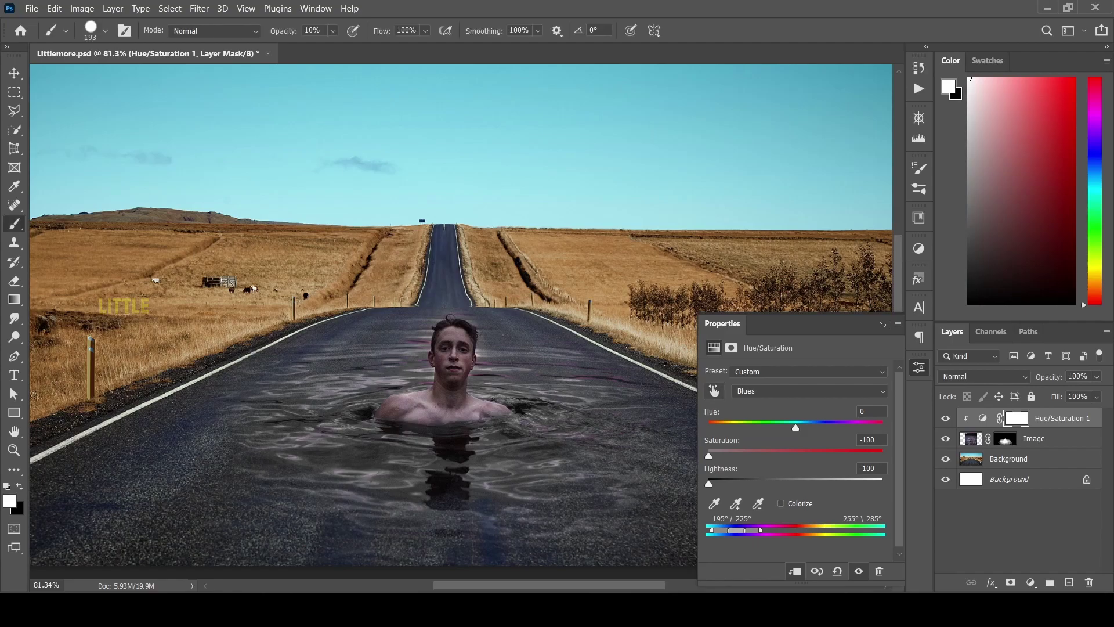
left_click(714, 391)
scroll(441, 377, "up", 1)
scroll(426, 368, "up", 3)
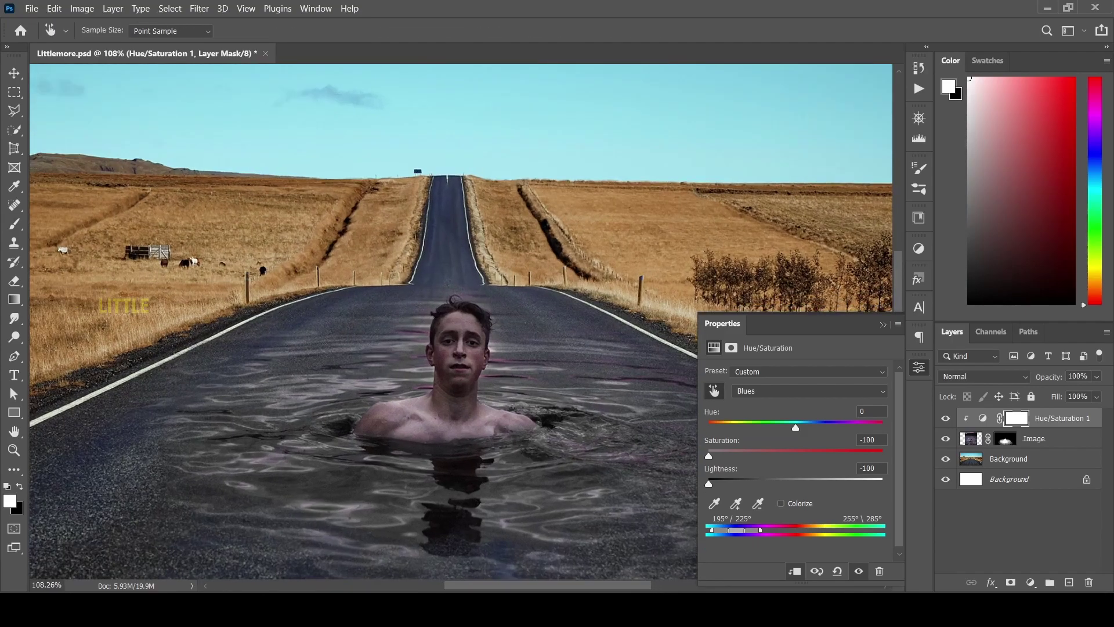
scroll(425, 367, "up", 3)
scroll(425, 367, "up", 3)
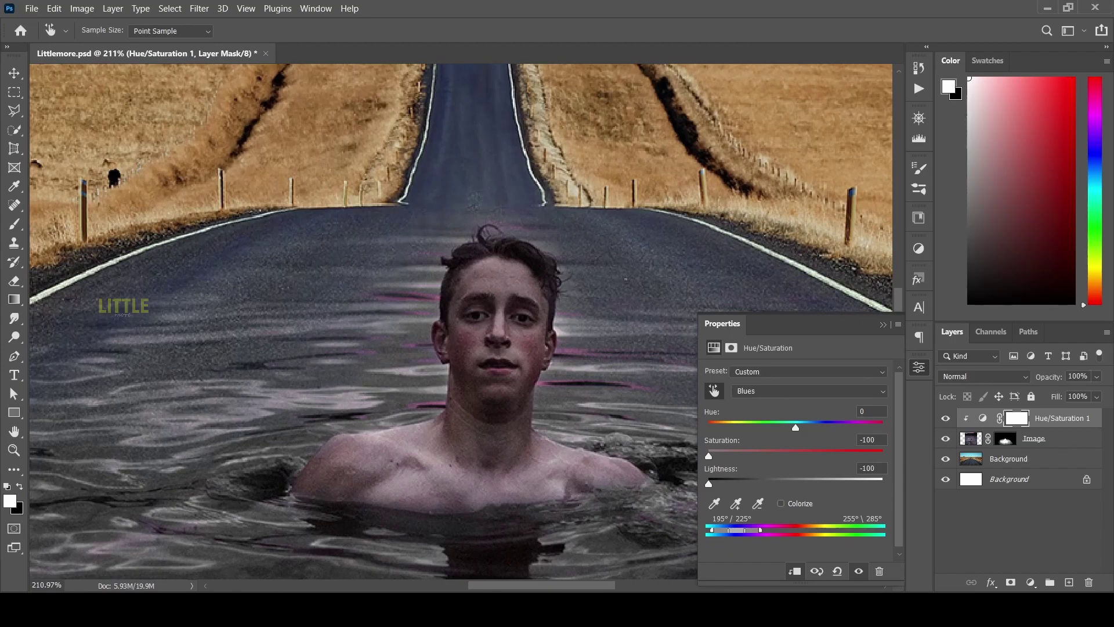
key("alt+8")
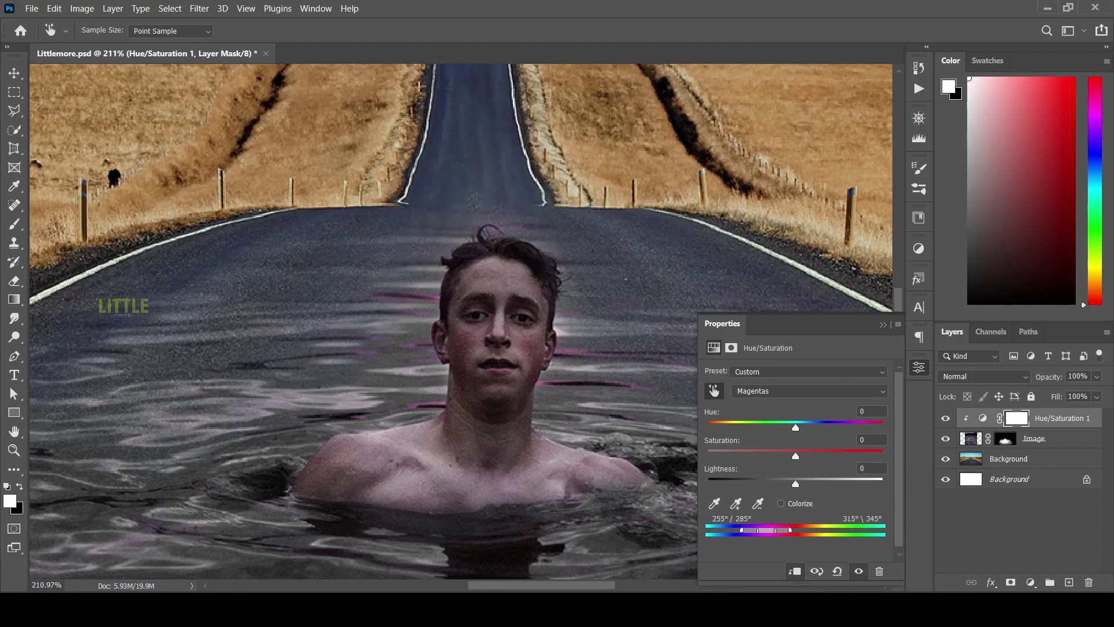
left_click_drag(425, 368, 348, 367)
- Zoom back out and close the Hue/Saturation Properties panel
scroll(425, 367, "down", 4)
scroll(425, 368, "down", 4)
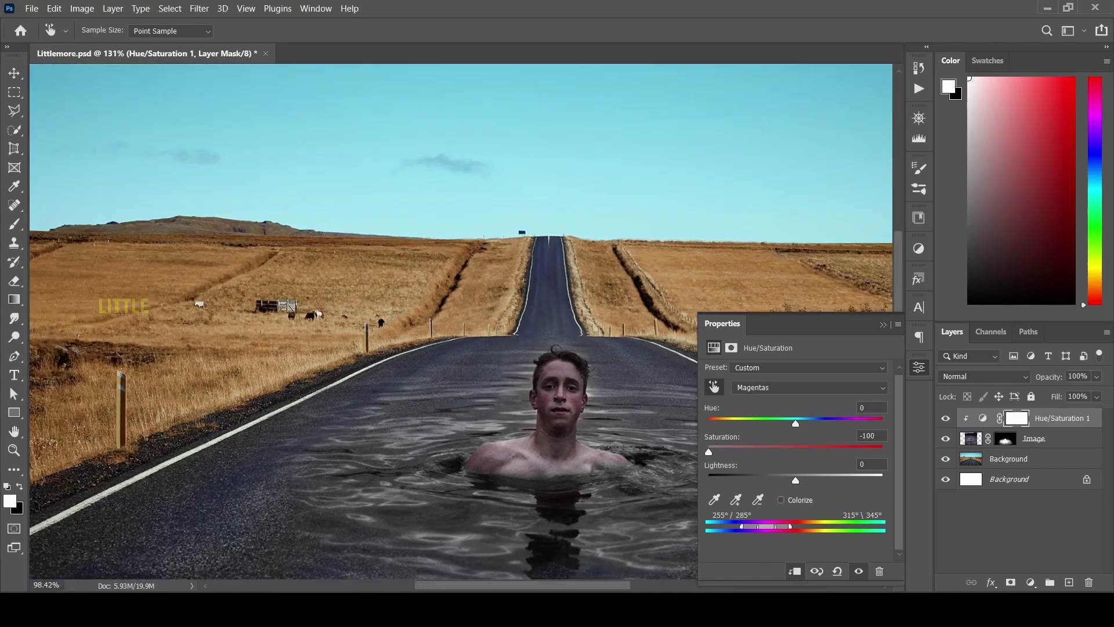
scroll(425, 367, "down", 4)
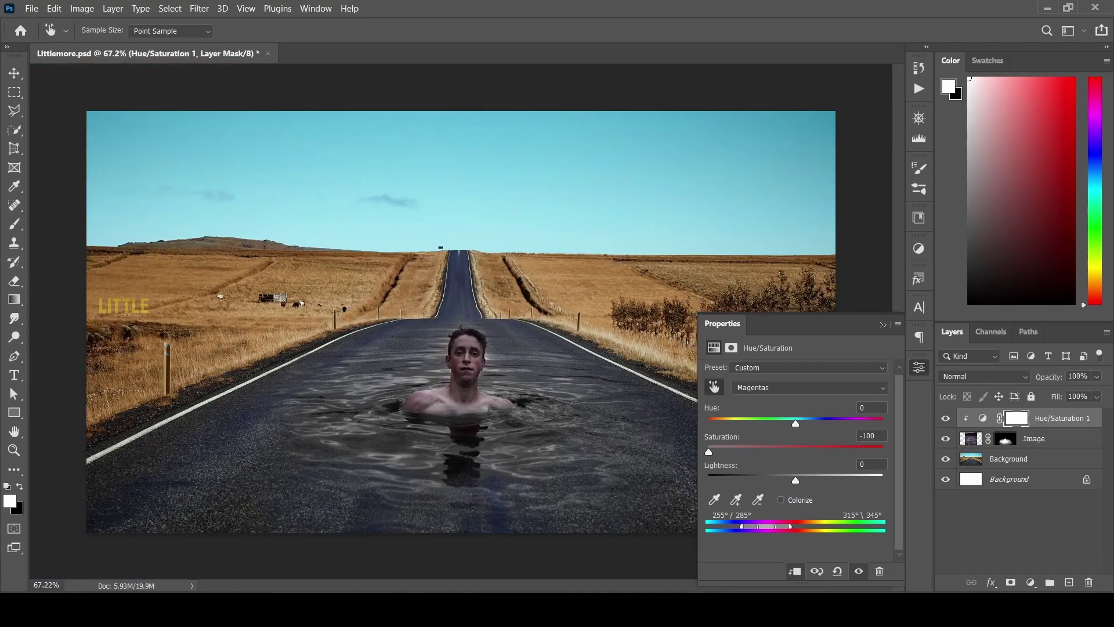
left_click(883, 324)
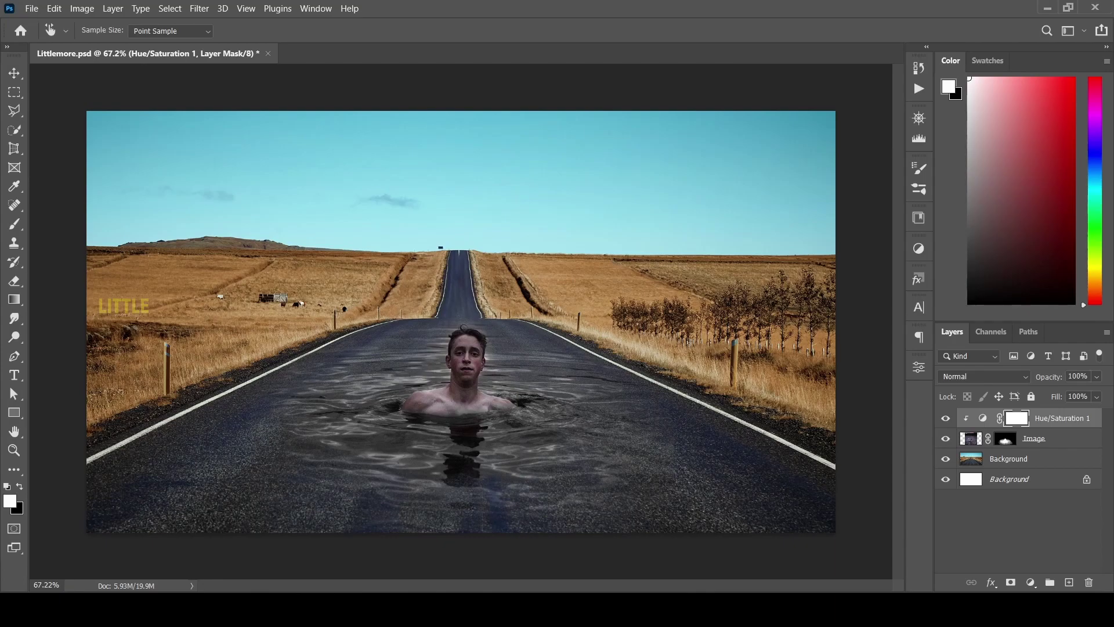